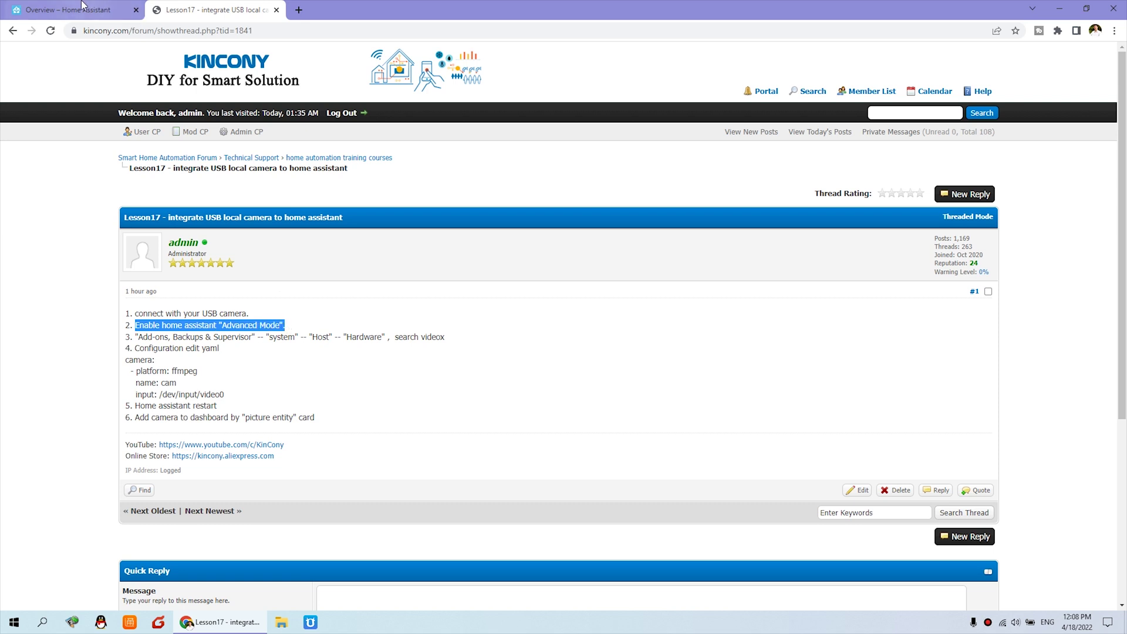
Open the user Profile and highlight the Advanced Mode setting, which is already on
{"action": "left_click", "coordinate": [111, 10]}
{"action": "scroll", "coordinate": [150, 400], "scroll_direction": "down", "scroll_amount": 1}
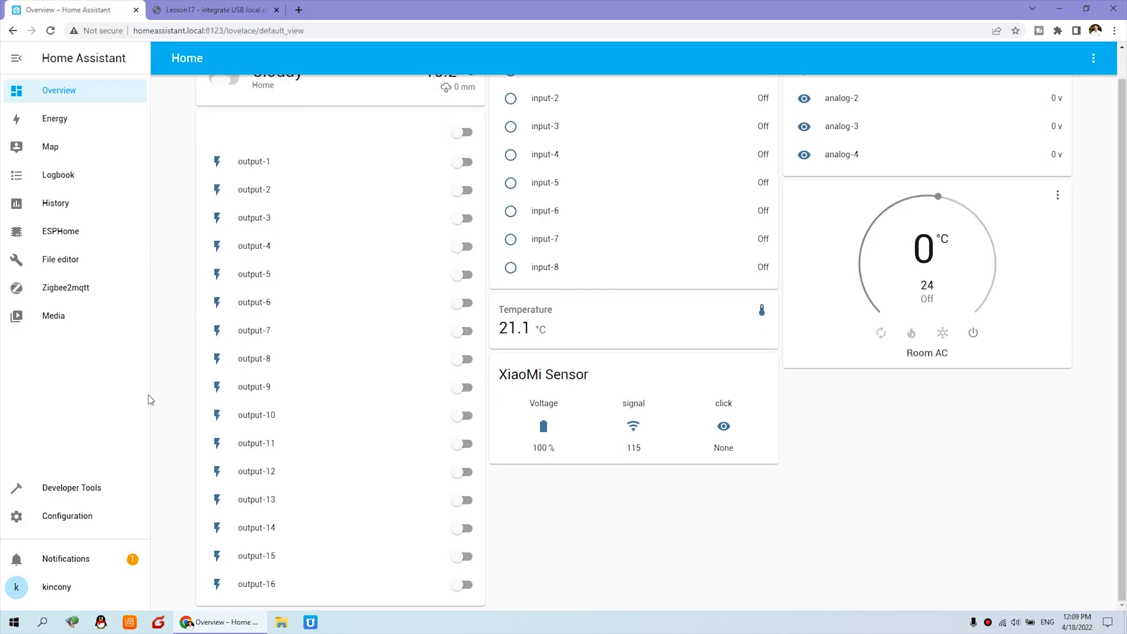
{"action": "left_click", "coordinate": [66, 589]}
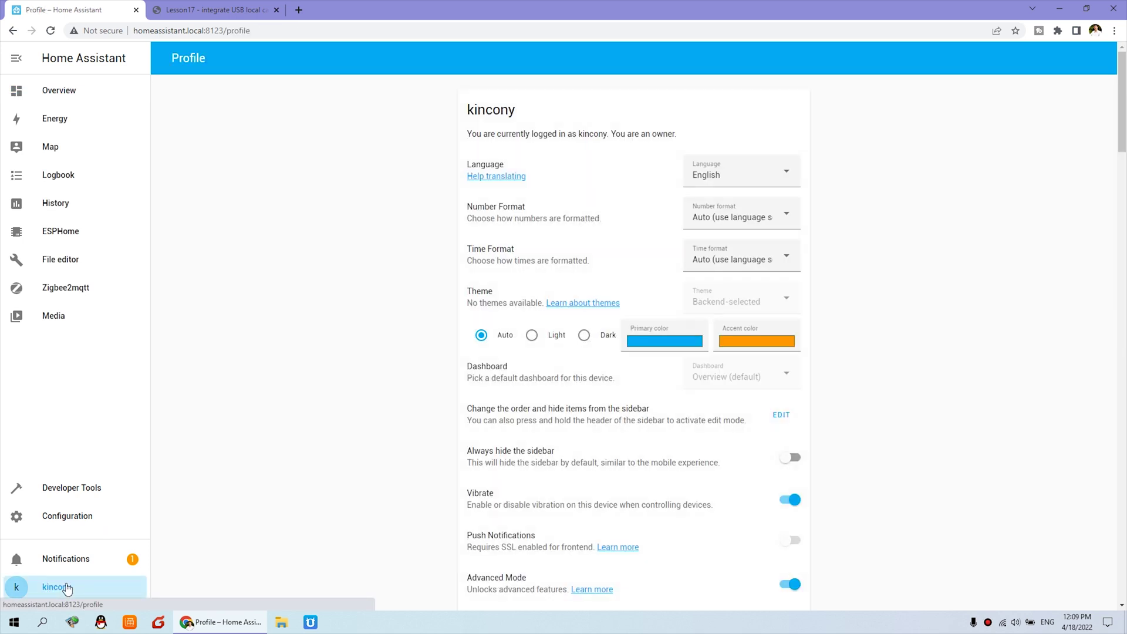
{"action": "scroll", "coordinate": [631, 478], "scroll_direction": "down", "scroll_amount": 2}
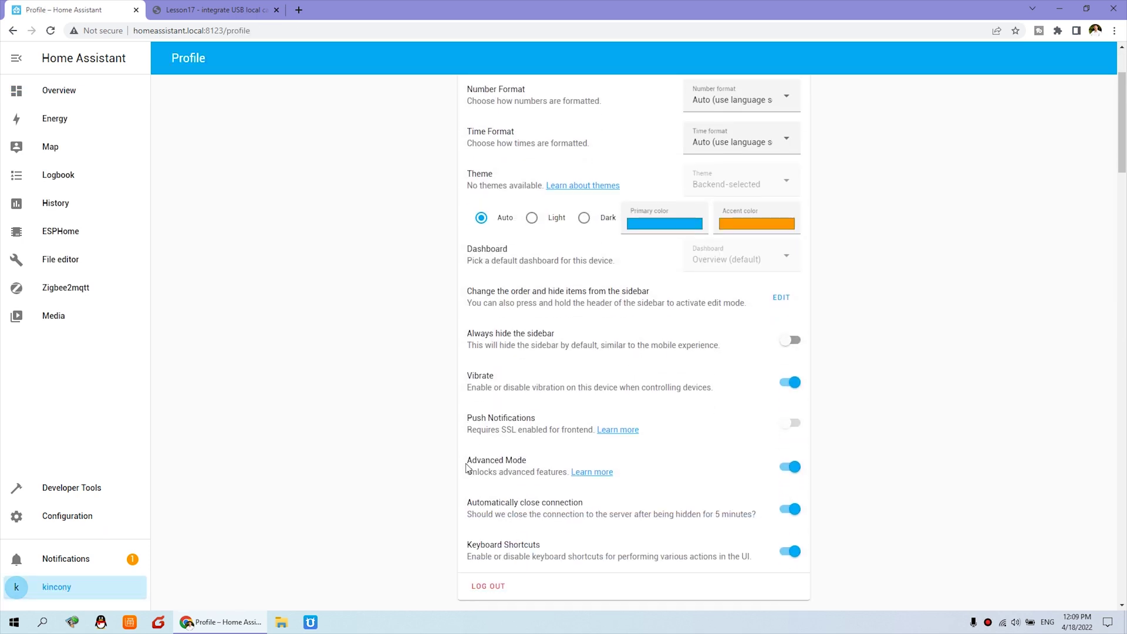
{"action": "left_click_drag", "start_coordinate": [467, 461], "coordinate": [527, 464]}
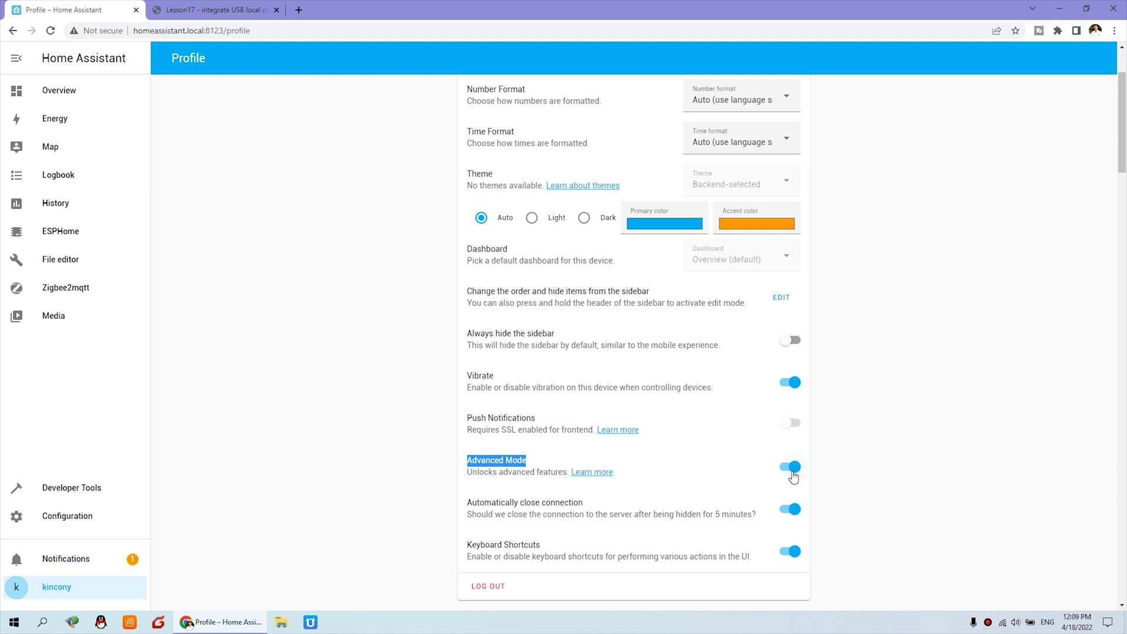
Highlight step 3 of the forum lesson, then return to the Home Assistant profile
{"action": "left_click", "coordinate": [202, 7]}
{"action": "left_click", "coordinate": [157, 341]}
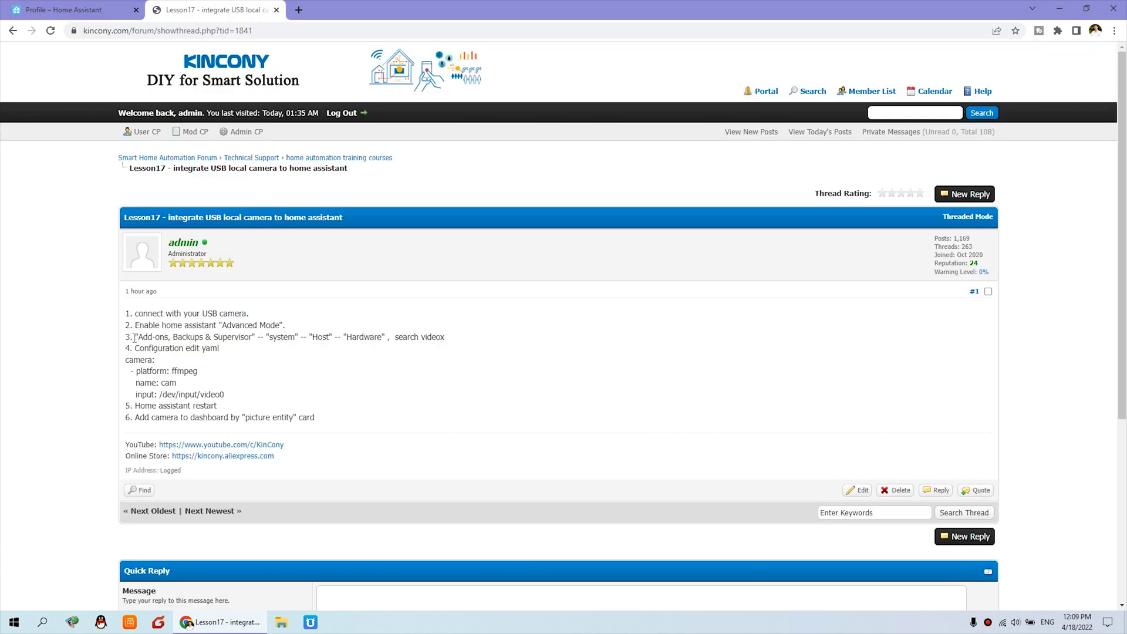
{"action": "left_click_drag", "start_coordinate": [132, 337], "coordinate": [437, 339]}
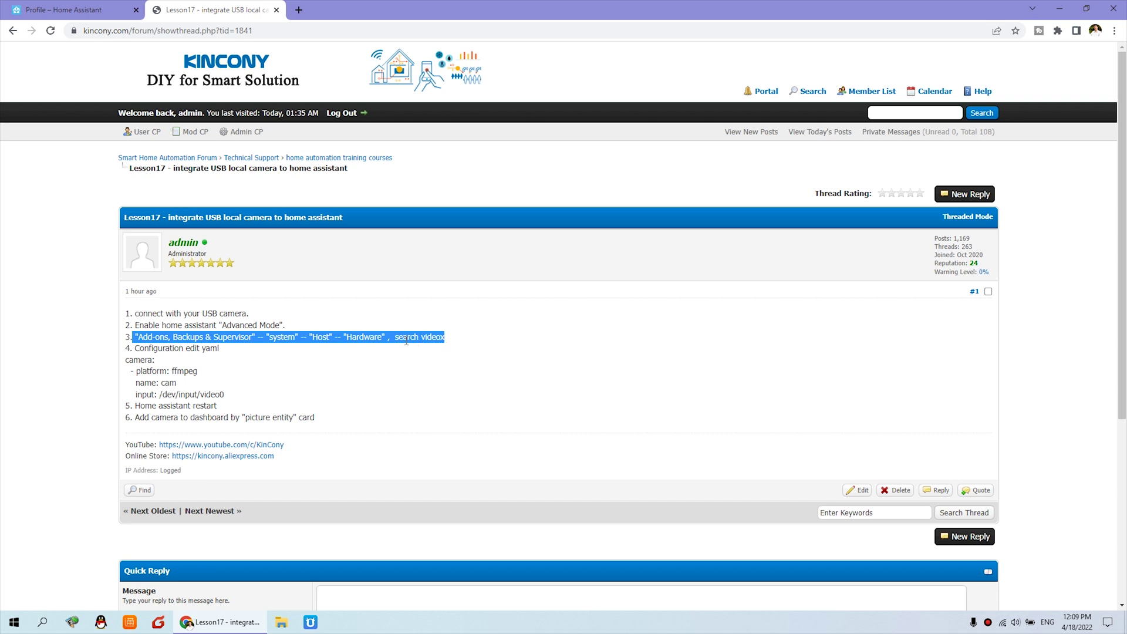
{"action": "left_click", "coordinate": [44, 6]}
From Supervisor System, search the Host hardware list for 'video' to confirm the Logitech webcam as video0
{"action": "left_click", "coordinate": [79, 519]}
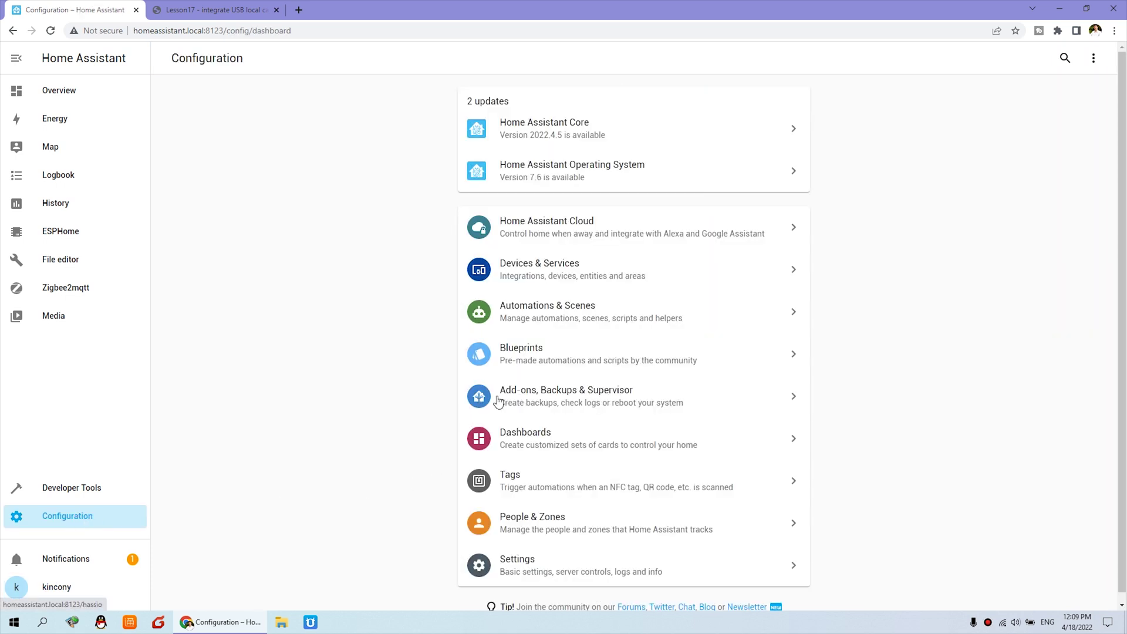
{"action": "left_click", "coordinate": [637, 398]}
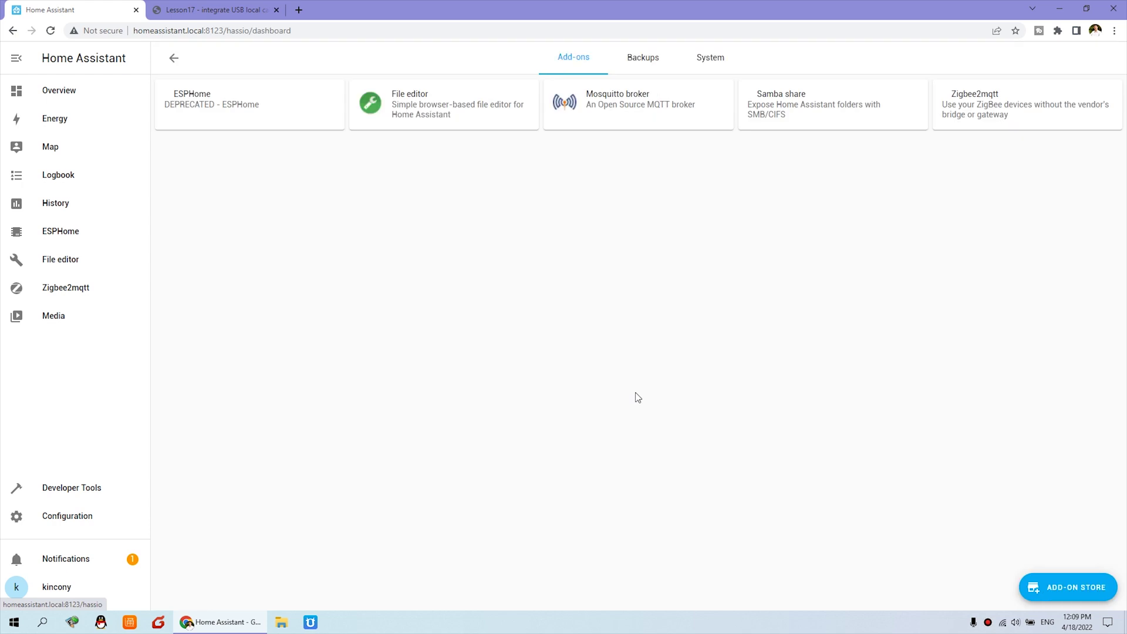
{"action": "left_click", "coordinate": [727, 67]}
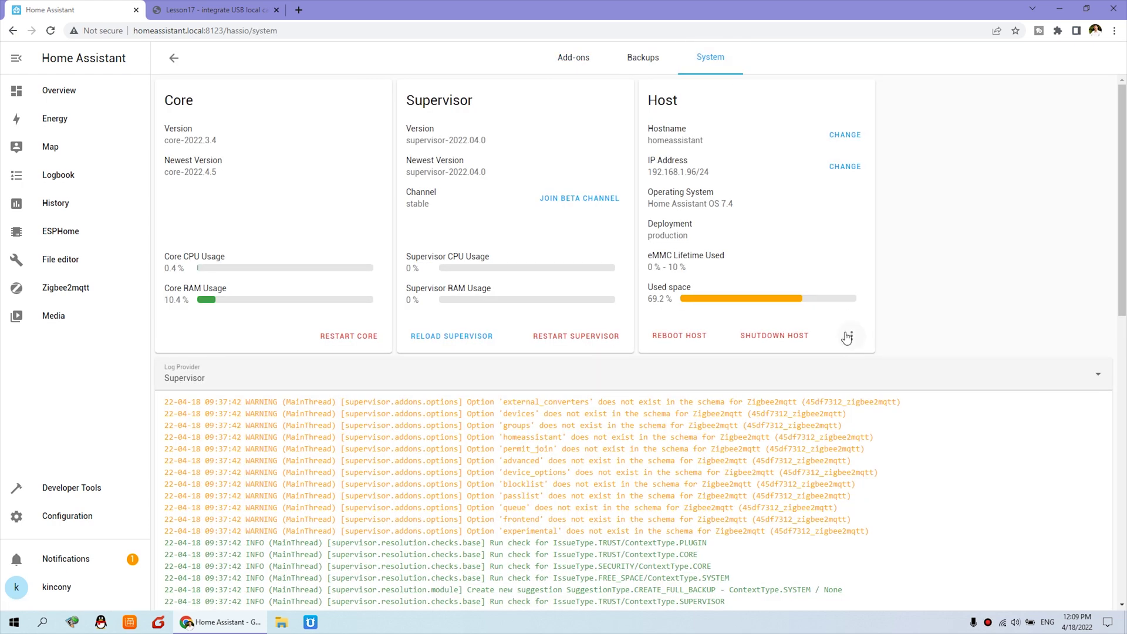
{"action": "left_click", "coordinate": [849, 335]}
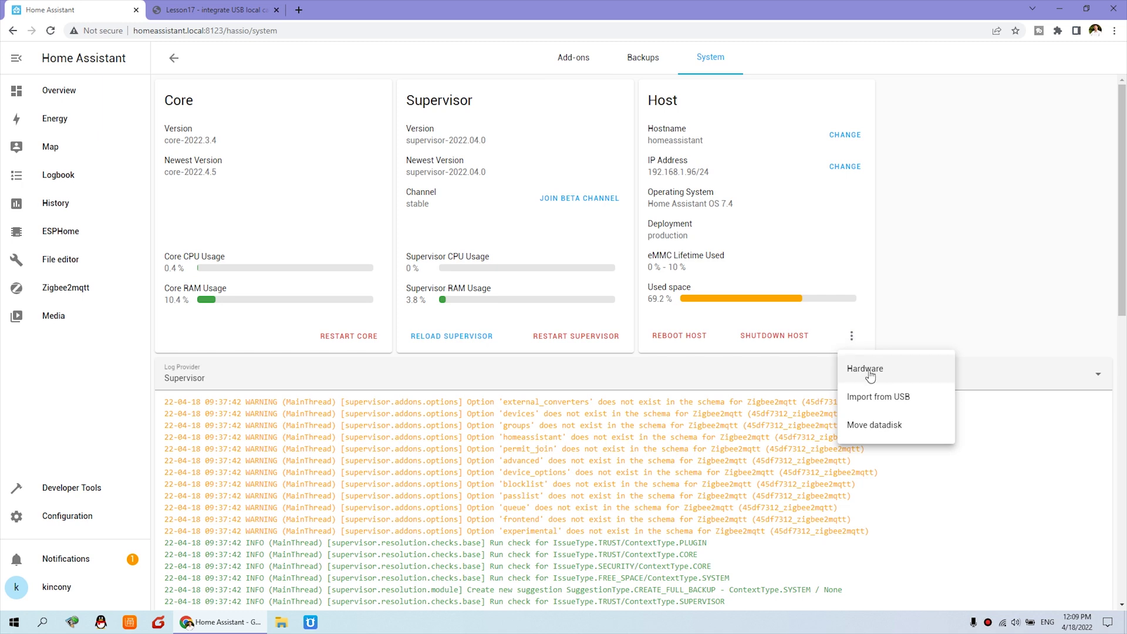
{"action": "left_click", "coordinate": [889, 370]}
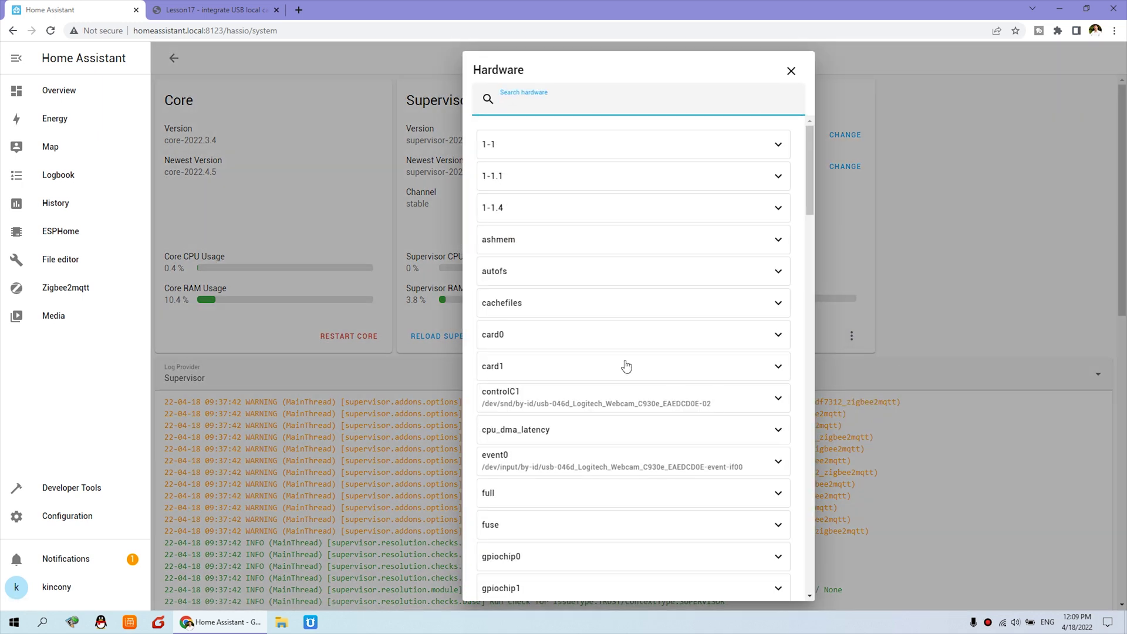
{"action": "left_click_drag", "start_coordinate": [811, 177], "coordinate": [837, 161]}
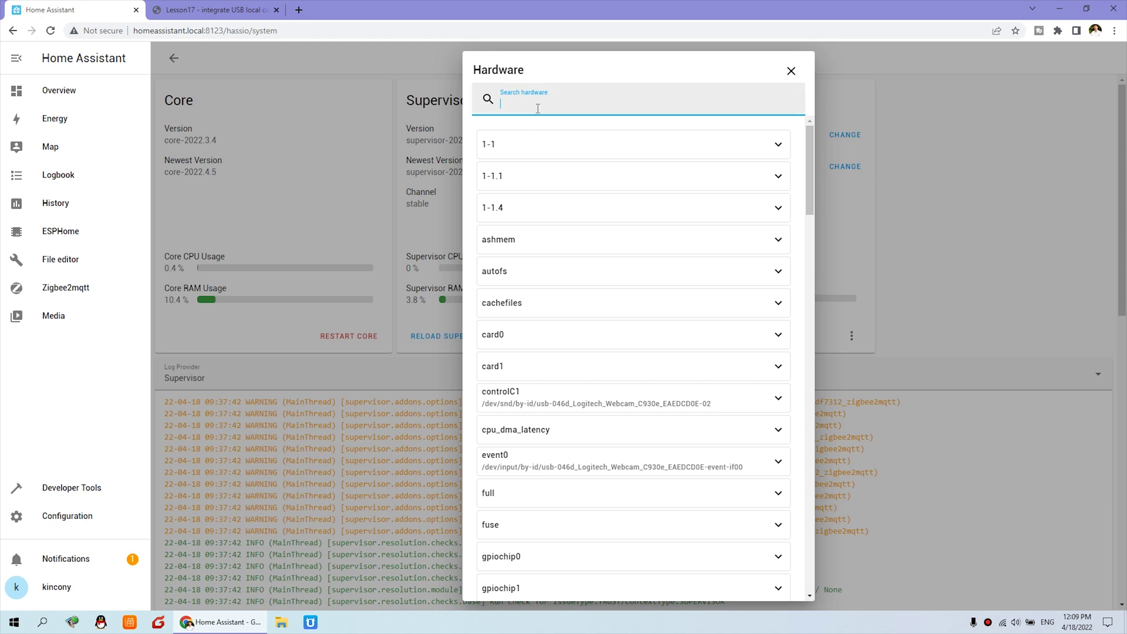
{"action": "type", "text": "video"}
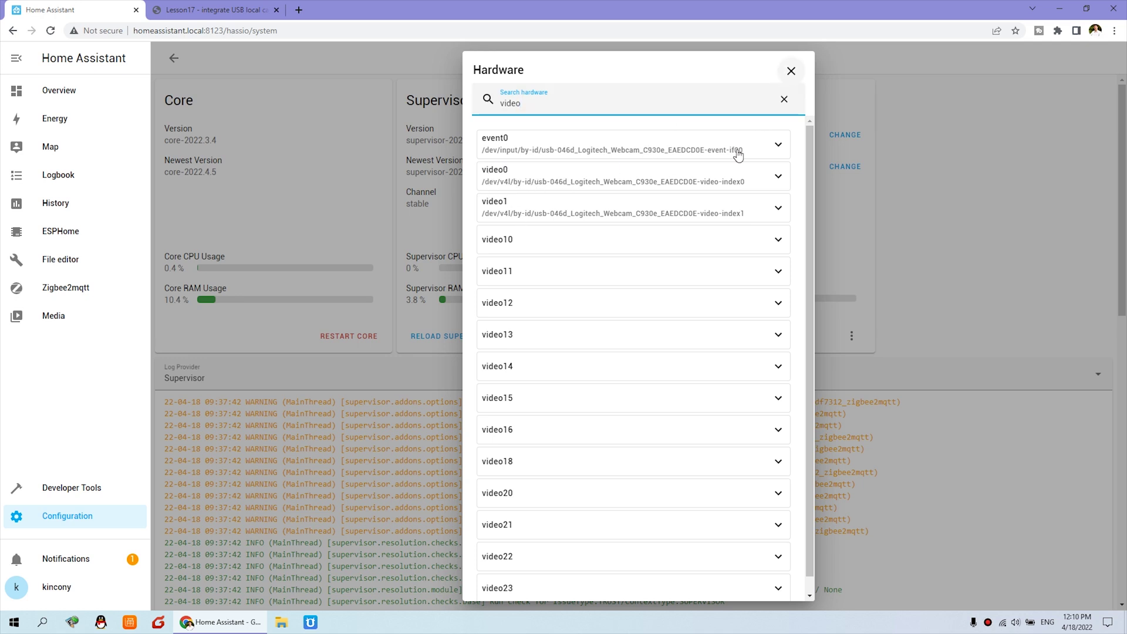
{"action": "left_click", "coordinate": [792, 73]}
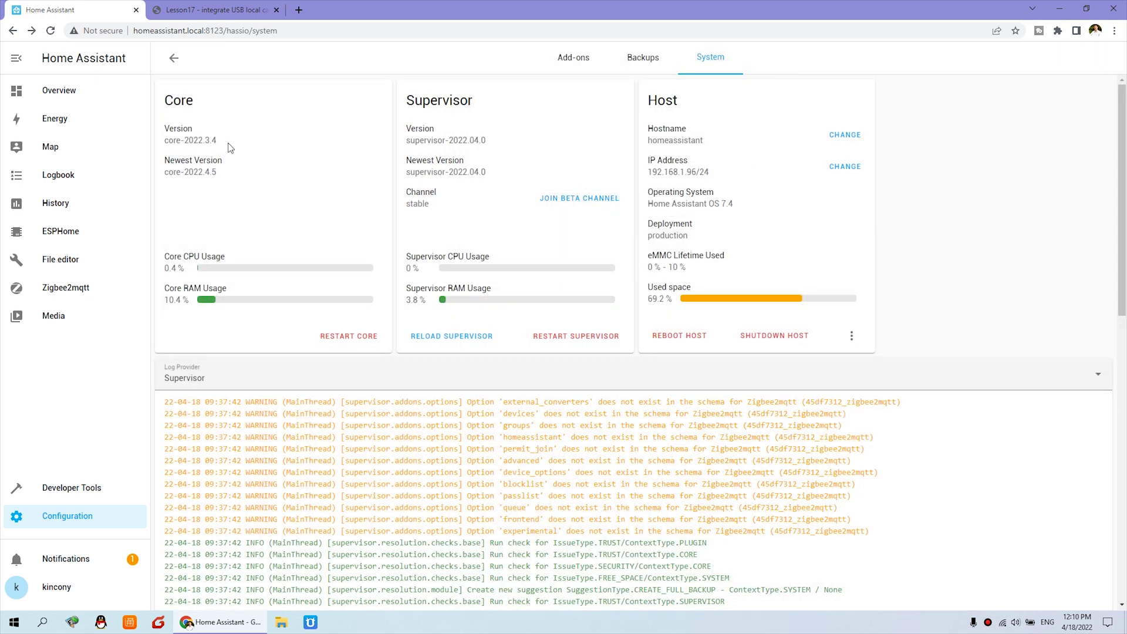
Copy the camera YAML block from the forum lesson's step 4 and return to Home Assistant
{"action": "left_click", "coordinate": [215, 7]}
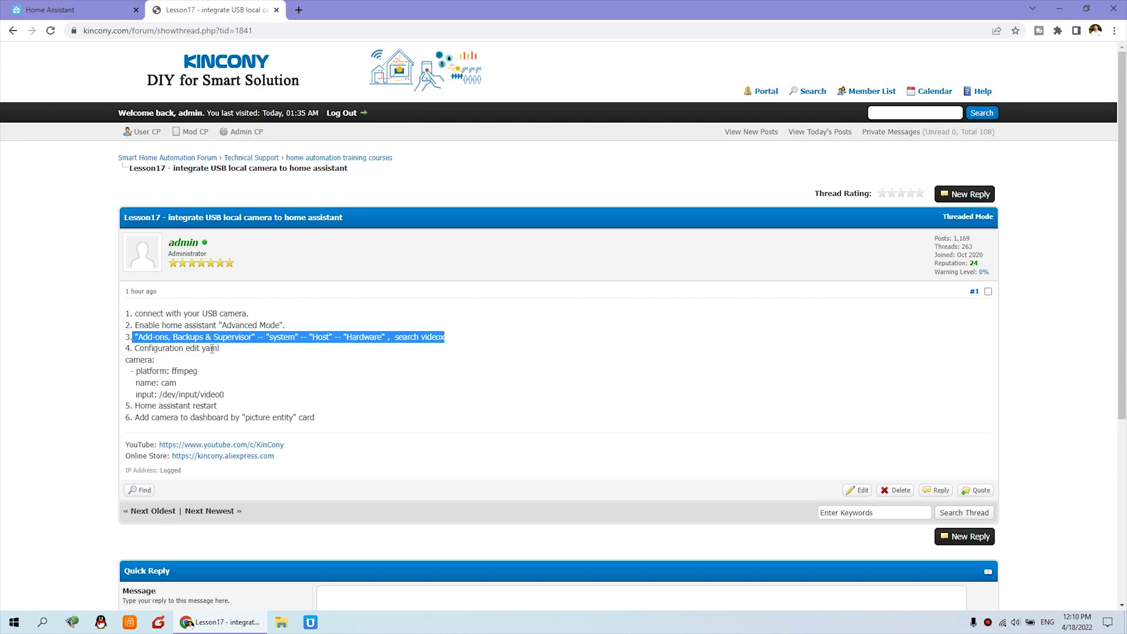
{"action": "left_click_drag", "start_coordinate": [223, 350], "coordinate": [132, 347]}
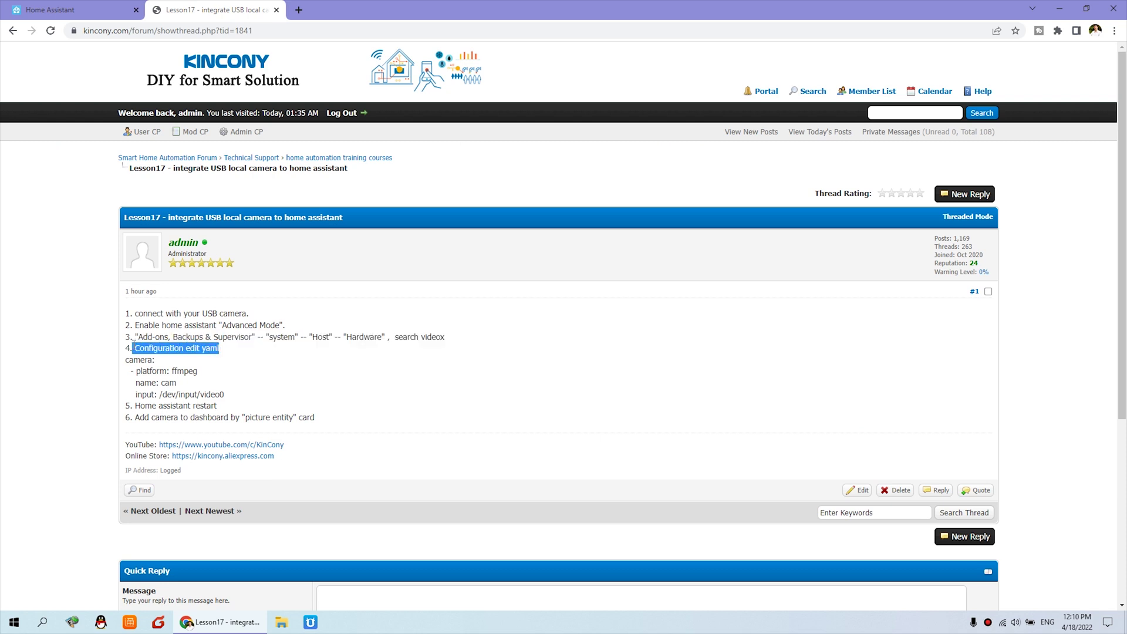
{"action": "left_click_drag", "start_coordinate": [230, 397], "coordinate": [138, 361]}
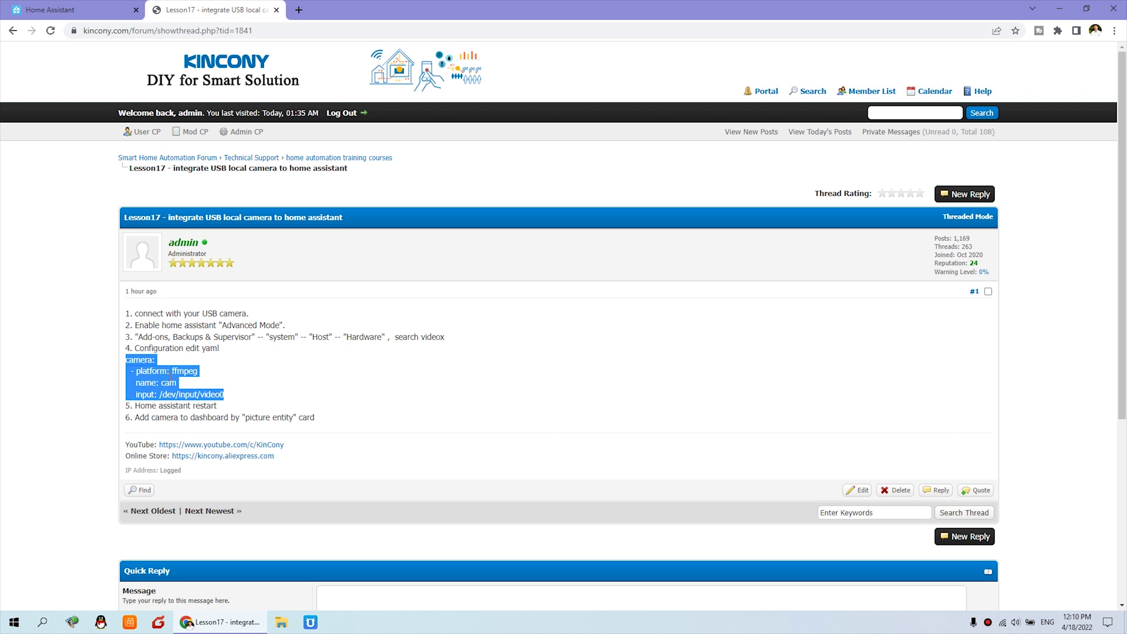
{"action": "right_click", "coordinate": [162, 369]}
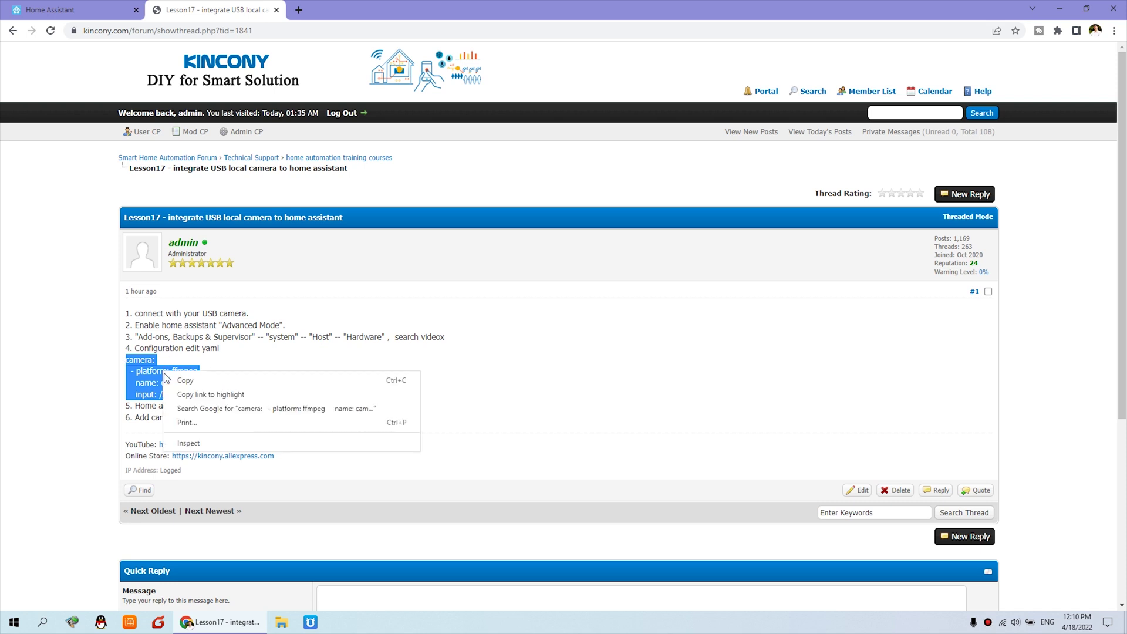
{"action": "left_click", "coordinate": [183, 384]}
{"action": "left_click", "coordinate": [99, 8]}
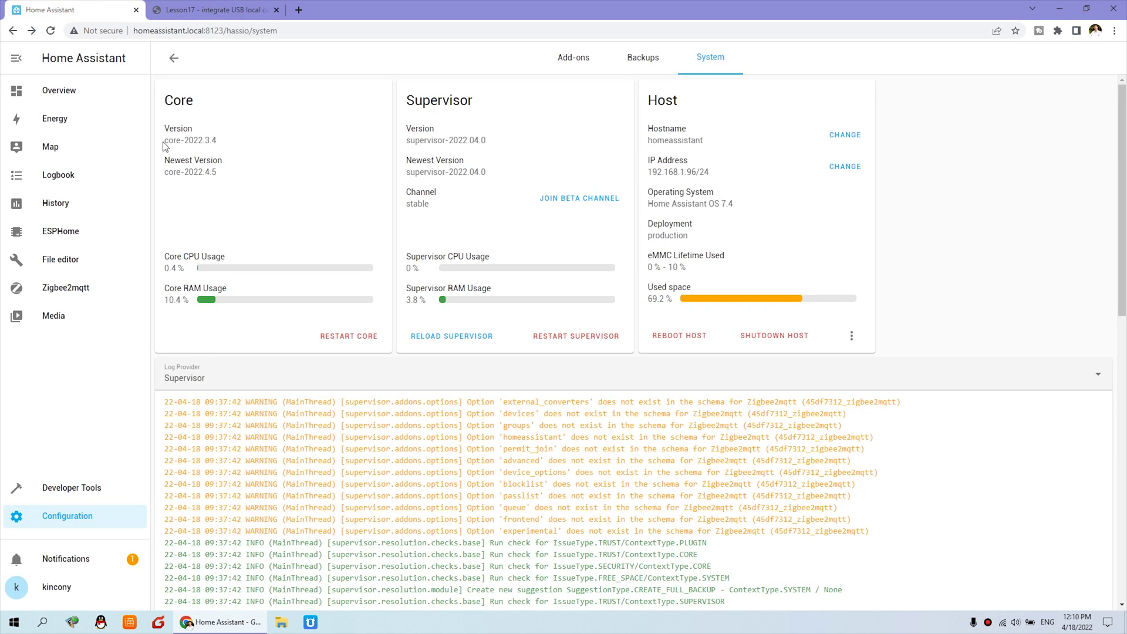
In the File editor, check configuration.yaml's camera block: platform ffmpeg, name cam1, input /dev/video0
{"action": "left_click", "coordinate": [62, 260]}
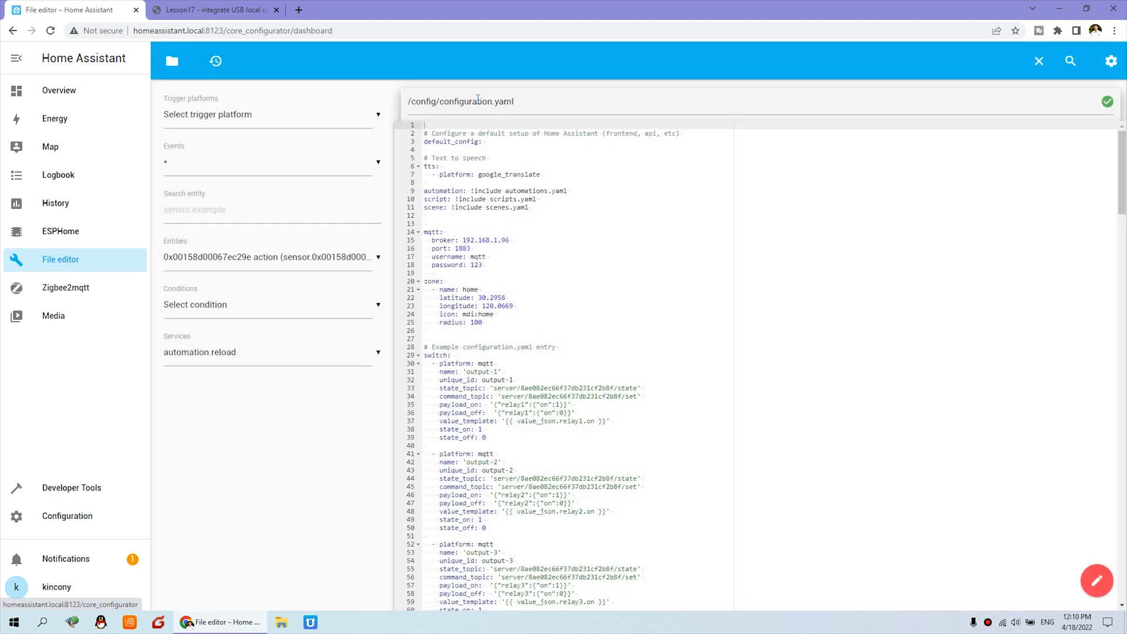
{"action": "left_click_drag", "start_coordinate": [1123, 198], "coordinate": [1123, 557]}
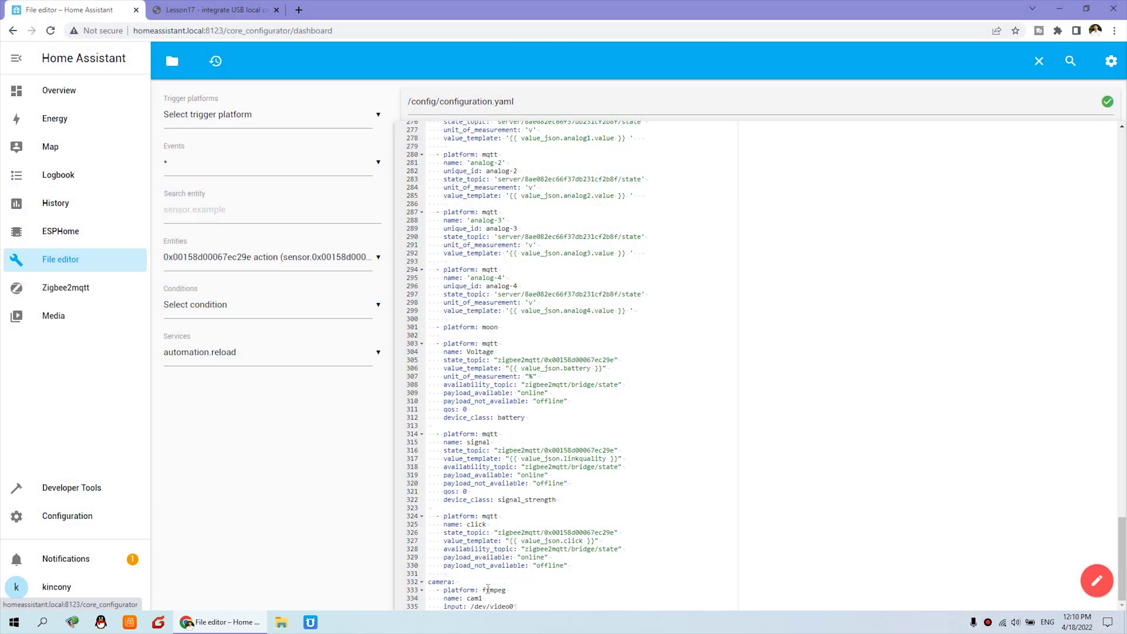
{"action": "left_click_drag", "start_coordinate": [515, 607], "coordinate": [428, 582]}
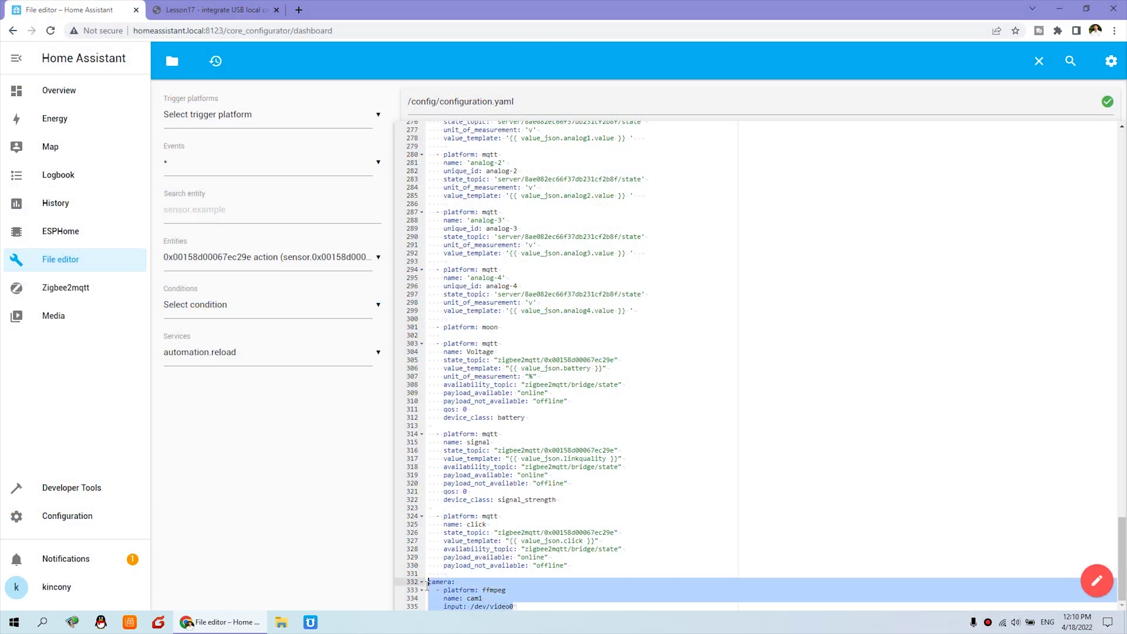
{"action": "left_click", "coordinate": [496, 583]}
{"action": "left_click_drag", "start_coordinate": [521, 606], "coordinate": [442, 595]}
{"action": "left_click", "coordinate": [490, 584]}
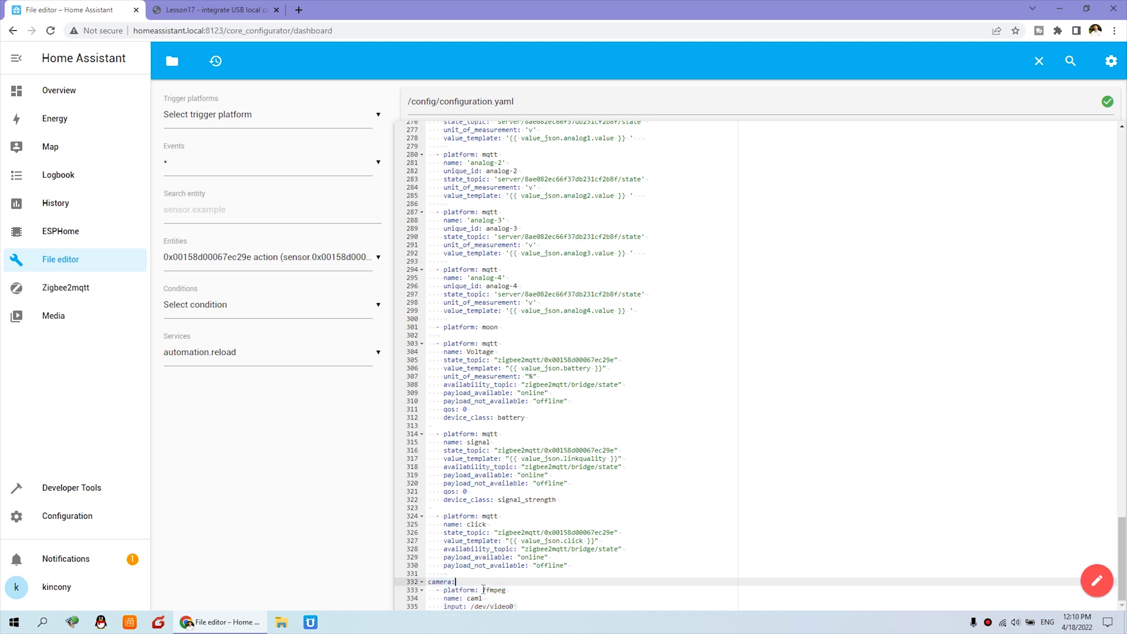
{"action": "left_click_drag", "start_coordinate": [483, 590], "coordinate": [493, 589]}
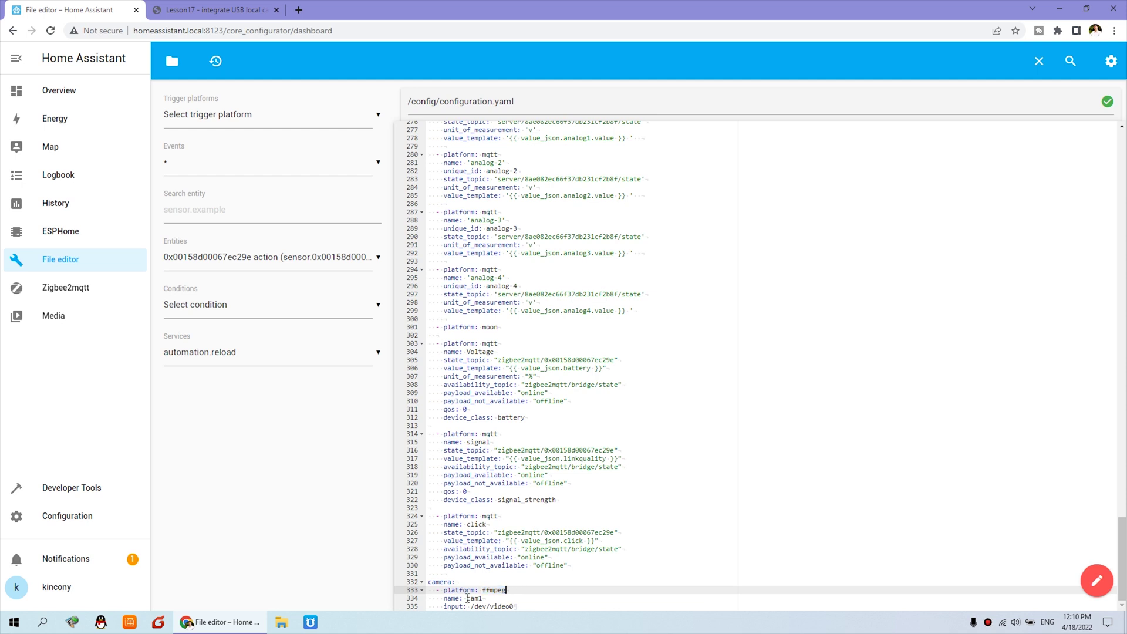
{"action": "left_click_drag", "start_coordinate": [468, 599], "coordinate": [479, 599]}
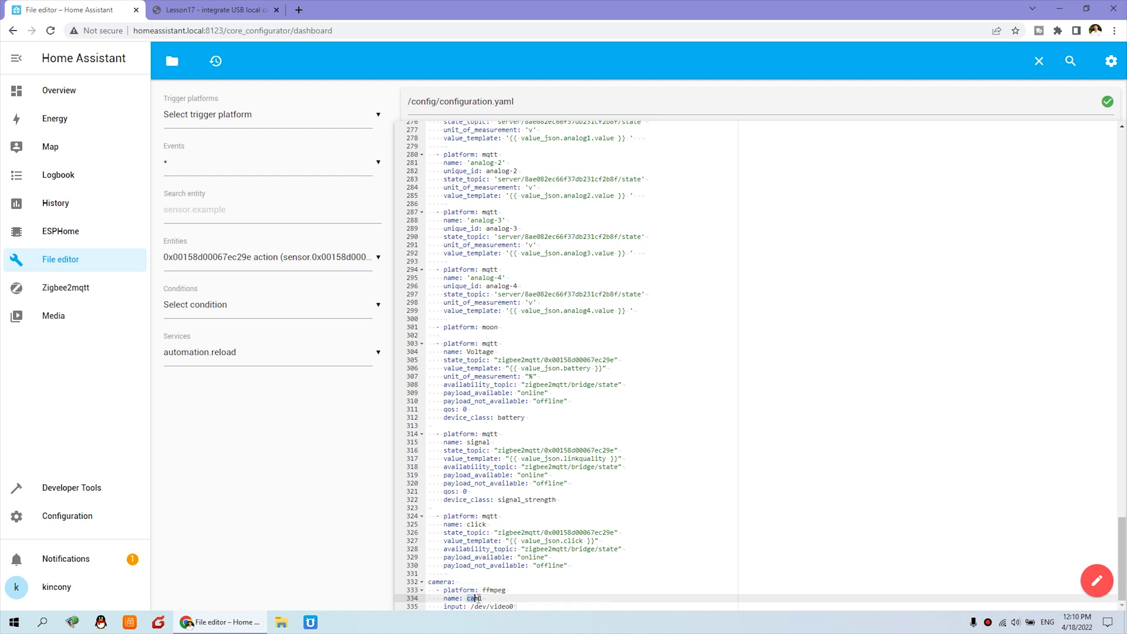
{"action": "left_click", "coordinate": [444, 606]}
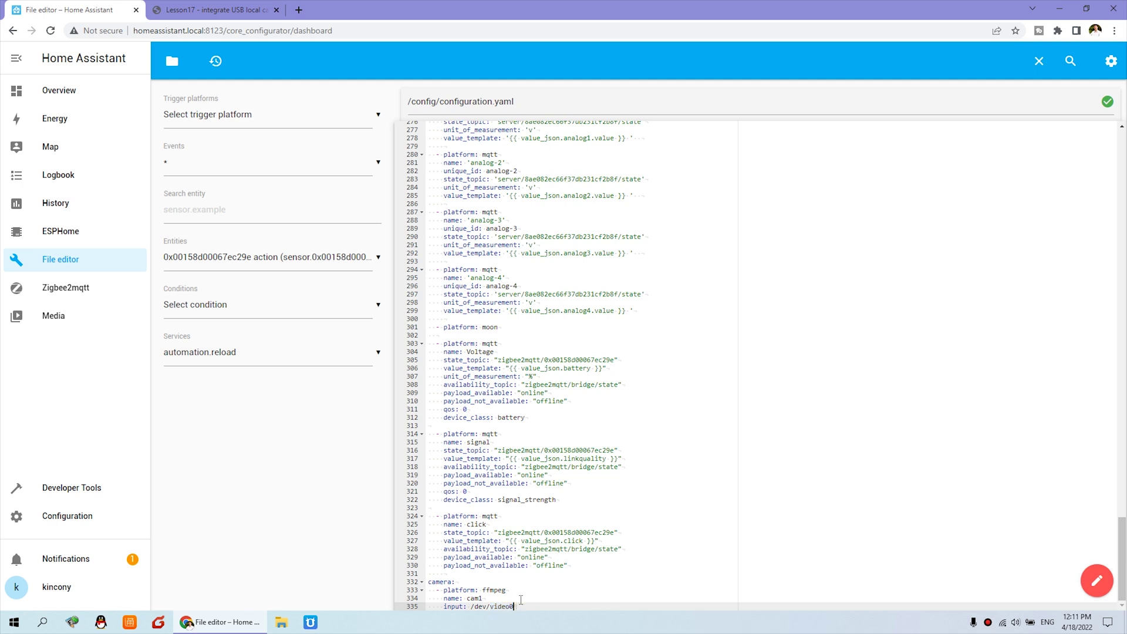
Open Server Controls under Configuration > Settings, glance at the forum lesson steps, and return
{"action": "left_click", "coordinate": [73, 515]}
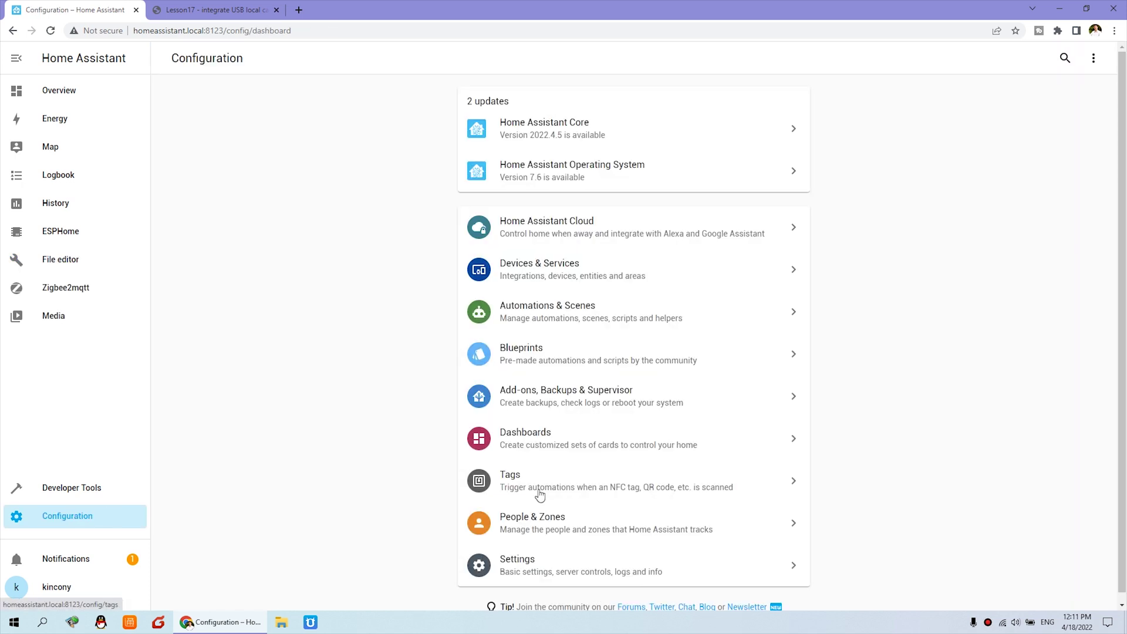
{"action": "left_click", "coordinate": [552, 564]}
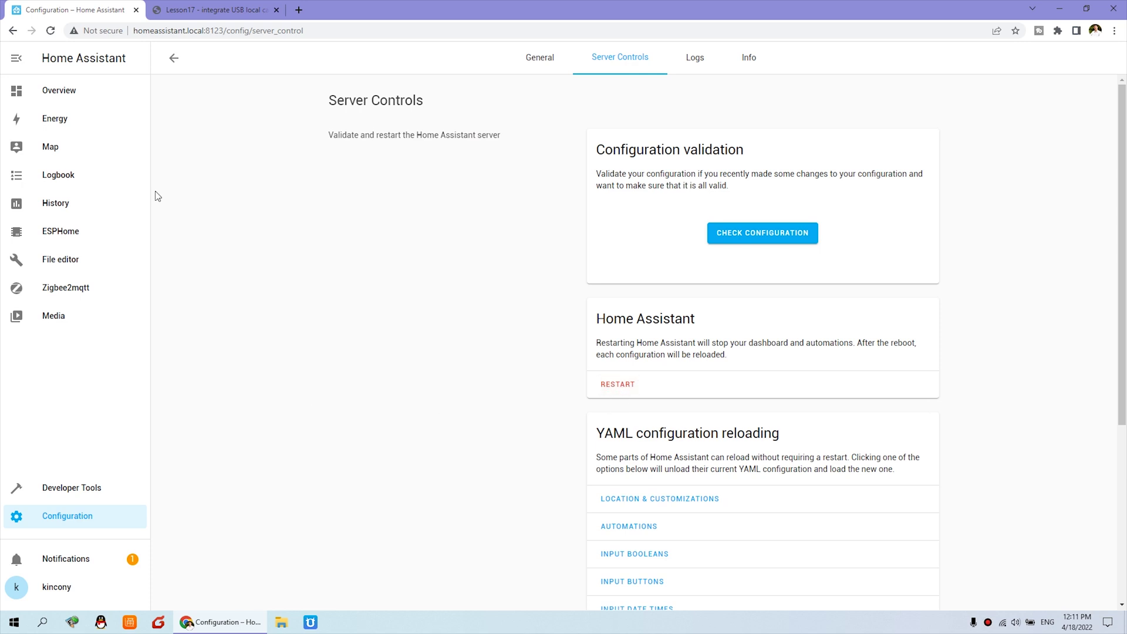
{"action": "left_click", "coordinate": [214, 10]}
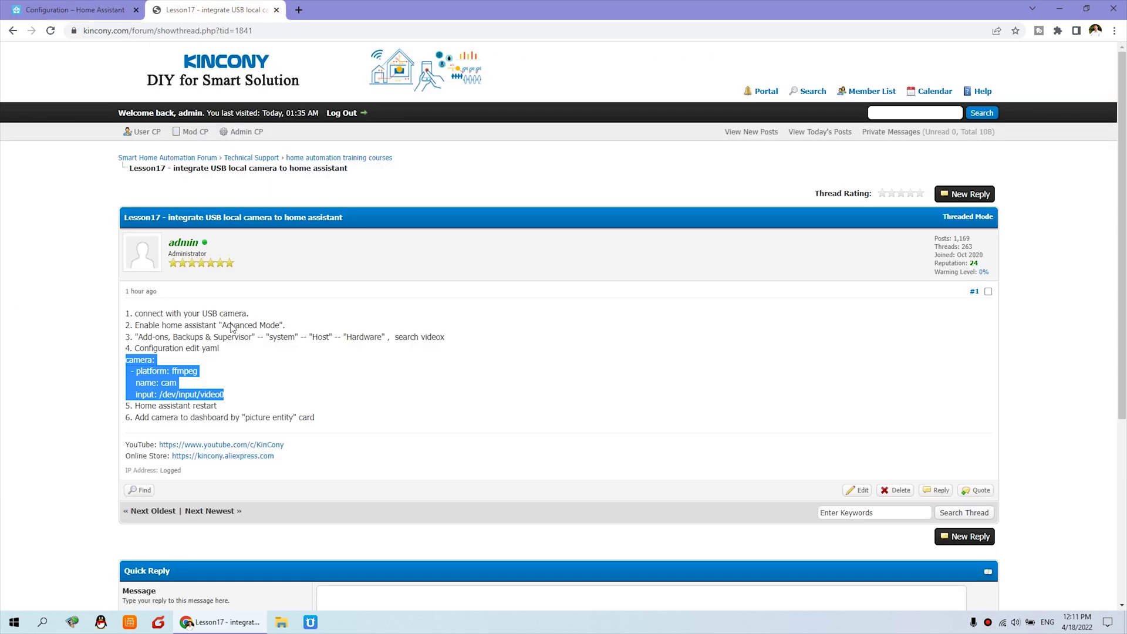
{"action": "left_click", "coordinate": [245, 386]}
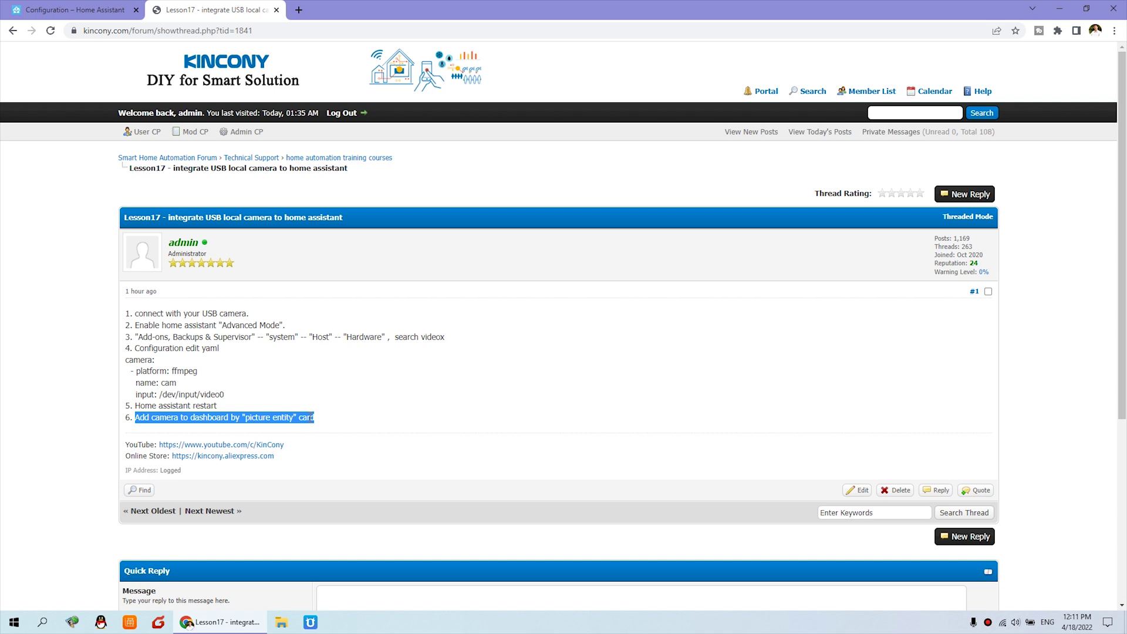
{"action": "left_click", "coordinate": [70, 10]}
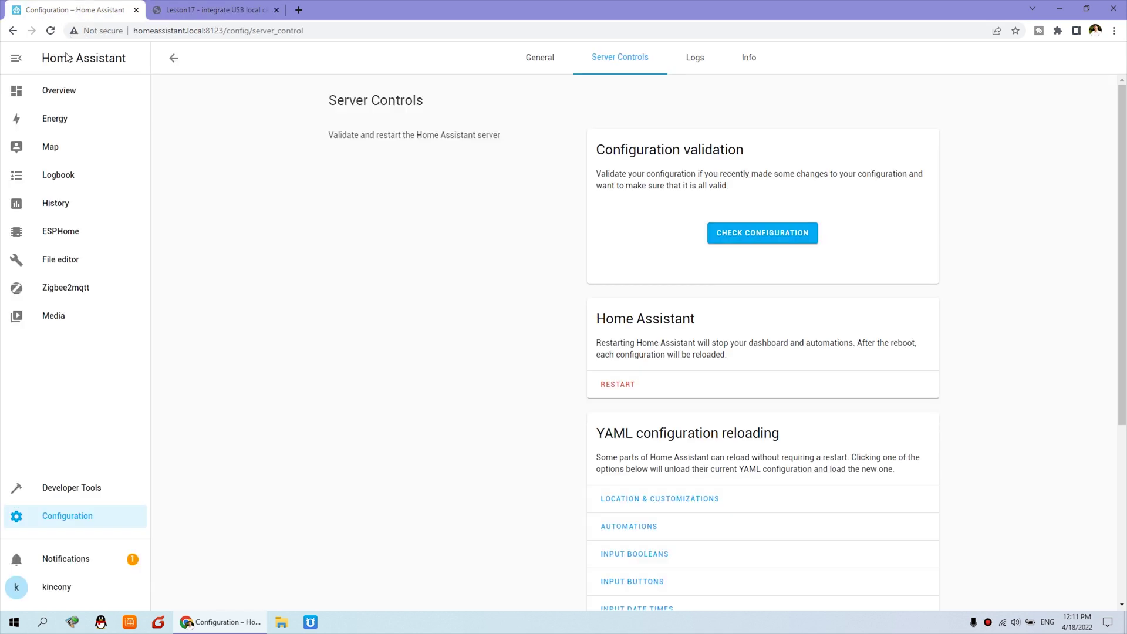
Edit the Home overview dashboard and add a new Picture Entity card
{"action": "left_click", "coordinate": [61, 92]}
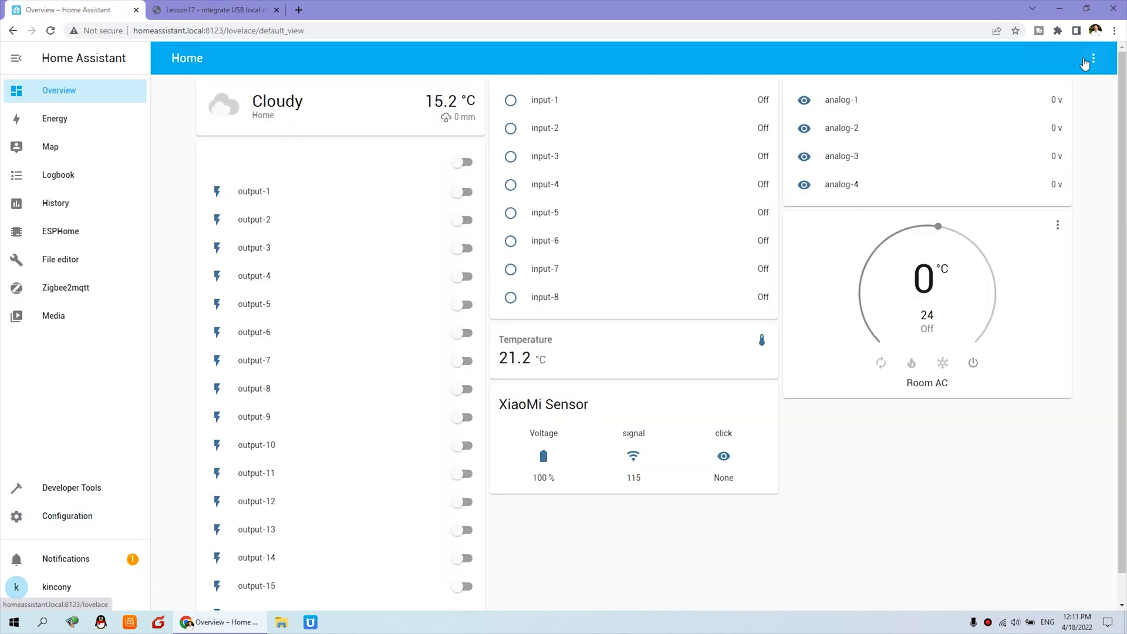
{"action": "left_click", "coordinate": [1092, 59]}
{"action": "left_click", "coordinate": [1086, 91]}
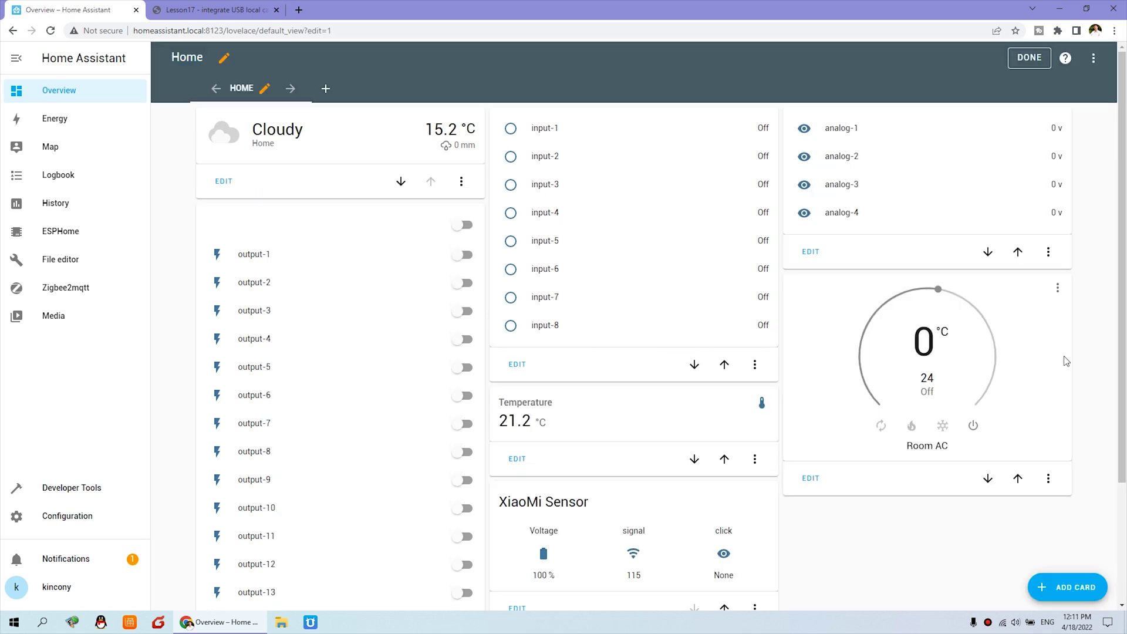
{"action": "left_click", "coordinate": [1082, 583]}
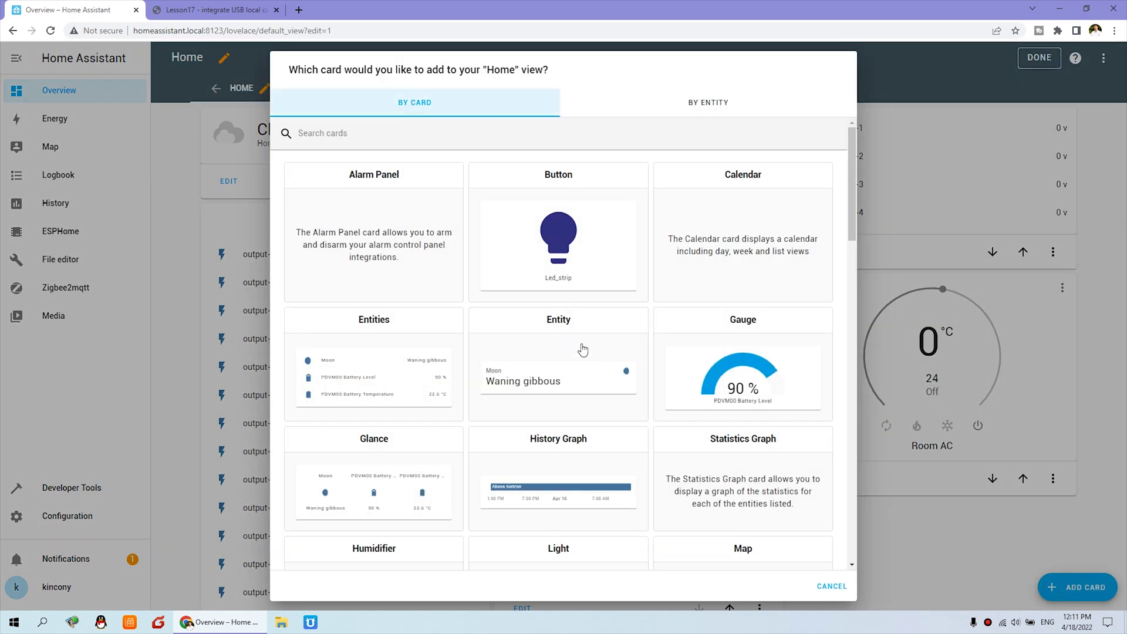
{"action": "scroll", "coordinate": [603, 343], "scroll_direction": "down", "scroll_amount": 15}
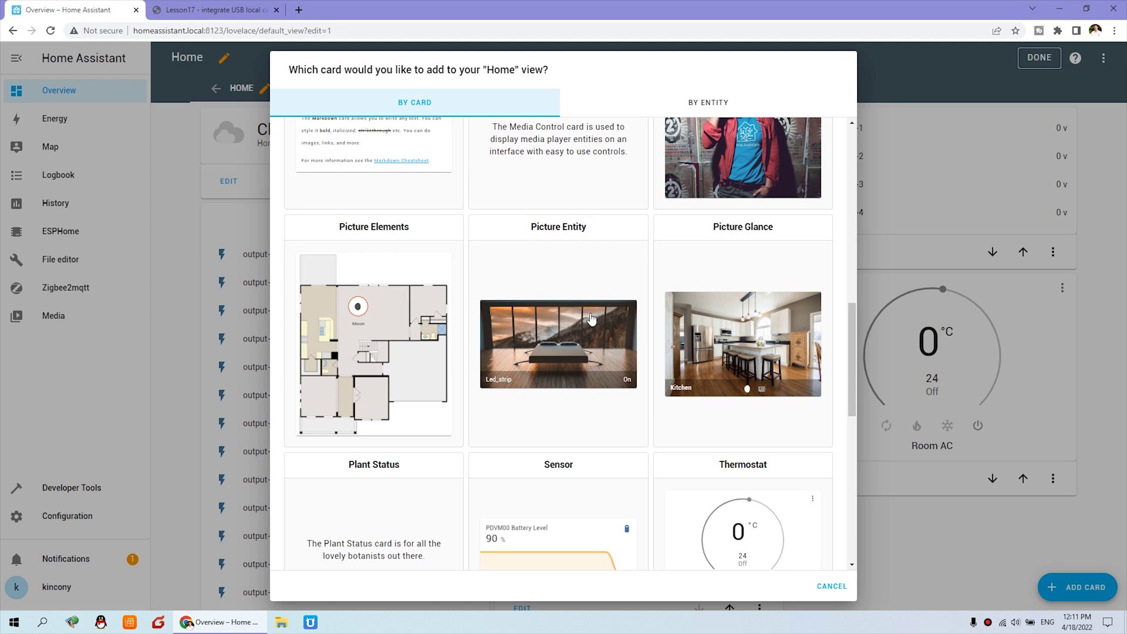
{"action": "left_click", "coordinate": [568, 323]}
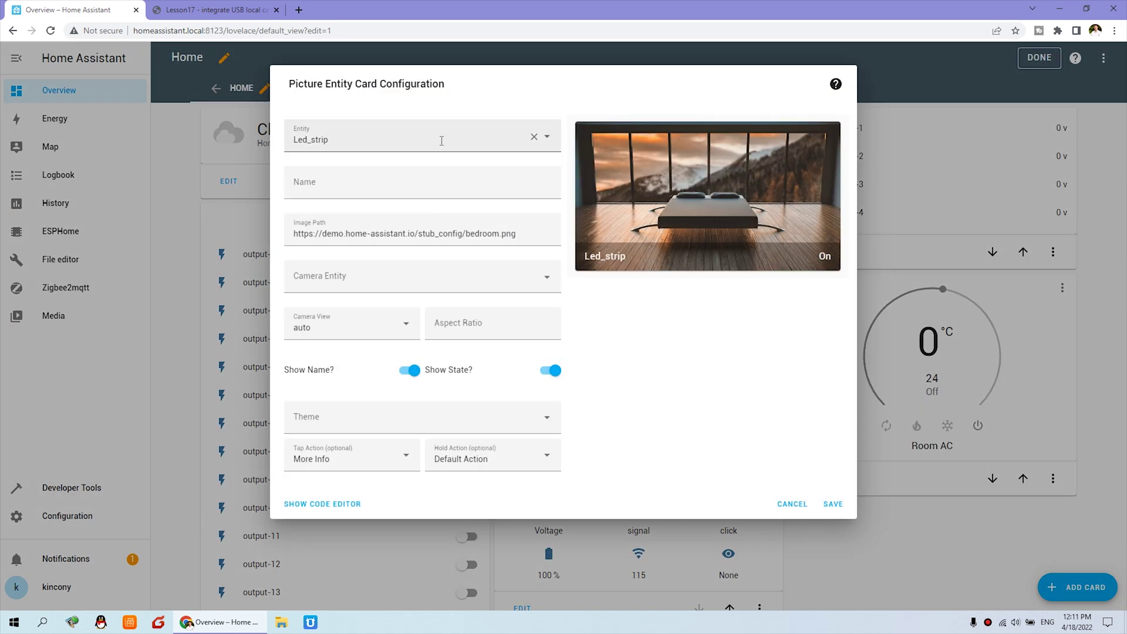
Replace the preset Led_strip entity with cam1 and save the card
{"action": "left_click", "coordinate": [534, 137]}
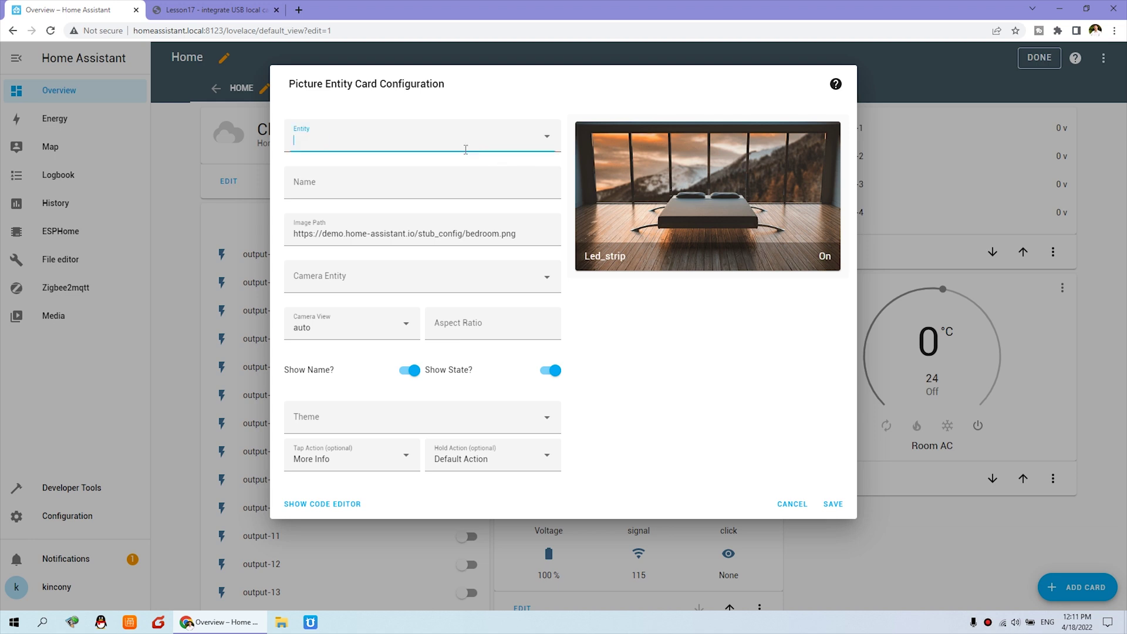
{"action": "left_click", "coordinate": [399, 141]}
{"action": "type", "text": "cam"}
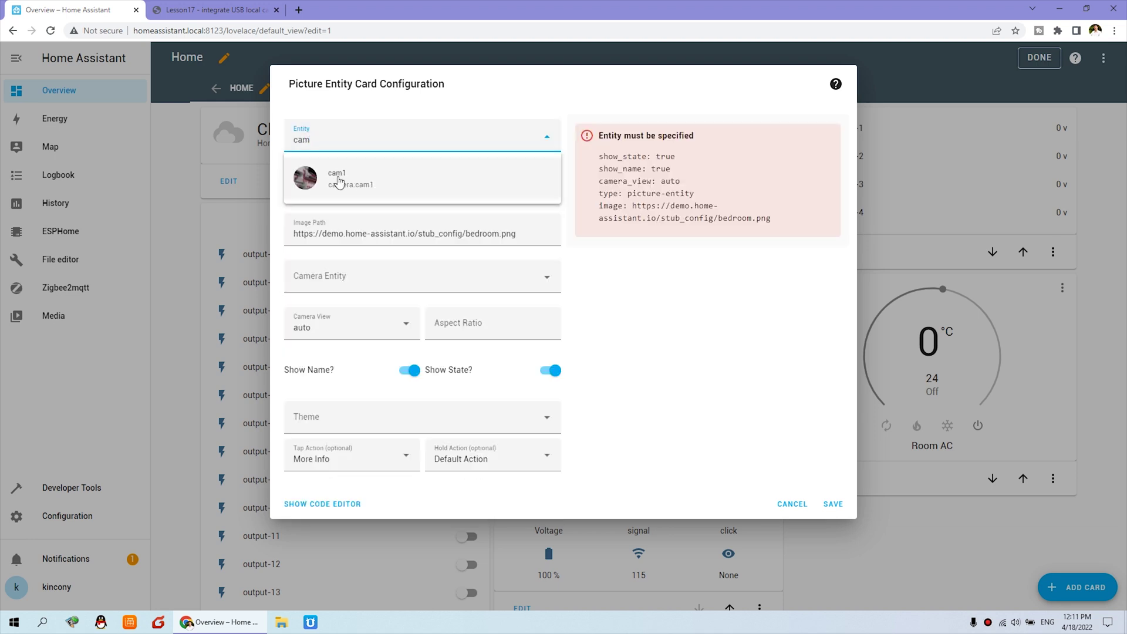
{"action": "left_click", "coordinate": [348, 183]}
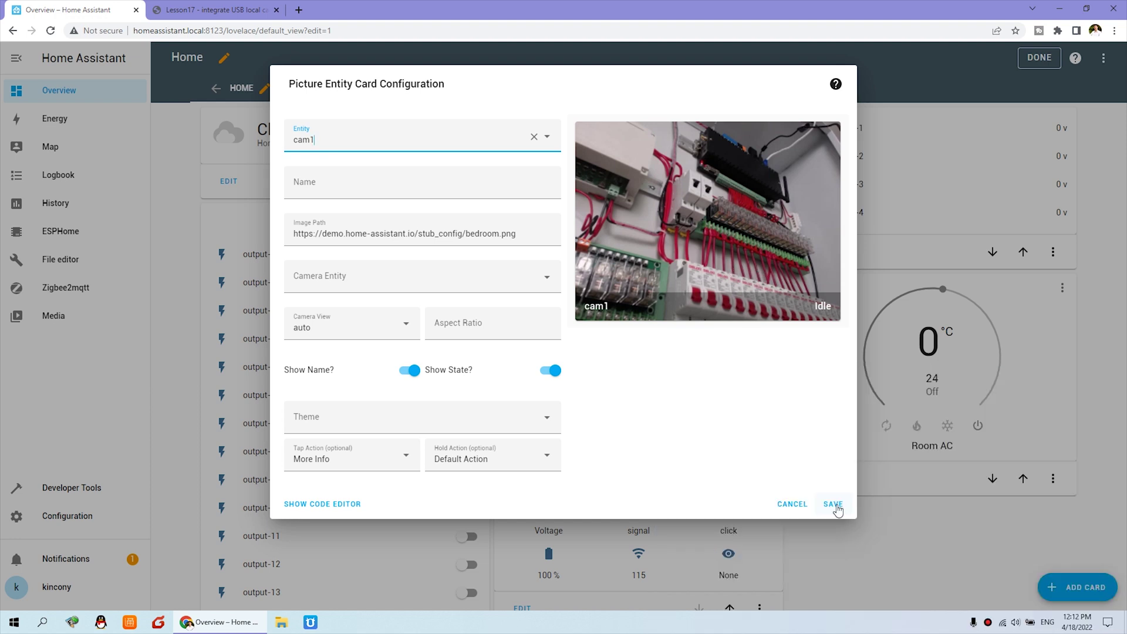
{"action": "left_click", "coordinate": [836, 507]}
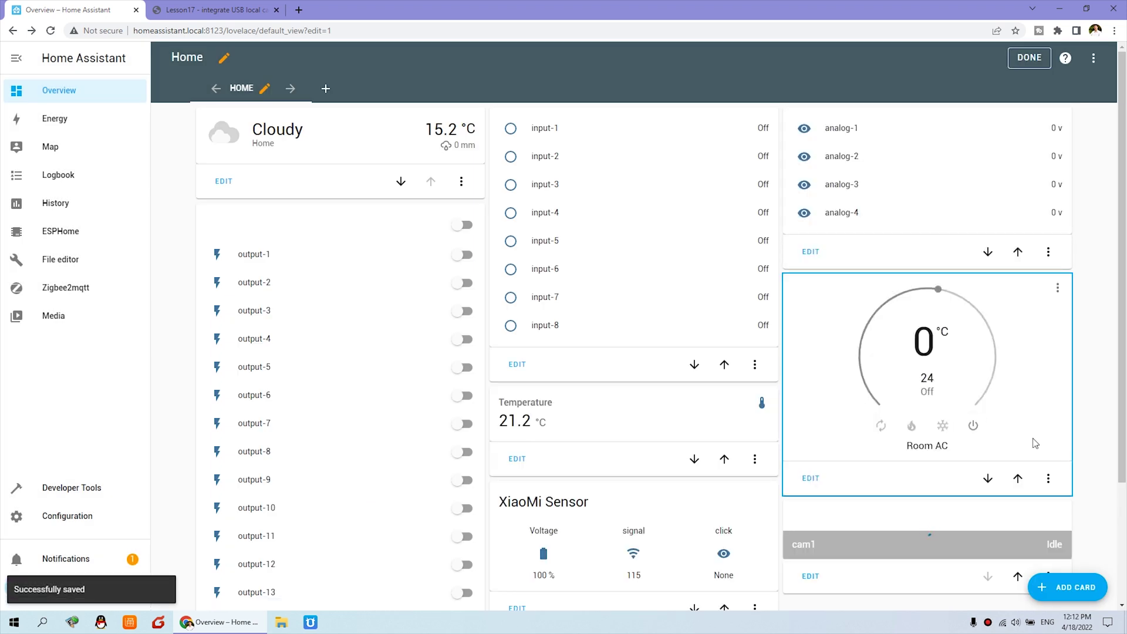
Finish dashboard editing with DONE and view the cam1 card's live control-cabinet image
{"action": "scroll", "coordinate": [1034, 440], "scroll_direction": "down", "scroll_amount": 2}
{"action": "scroll", "coordinate": [1054, 138], "scroll_direction": "up", "scroll_amount": 2}
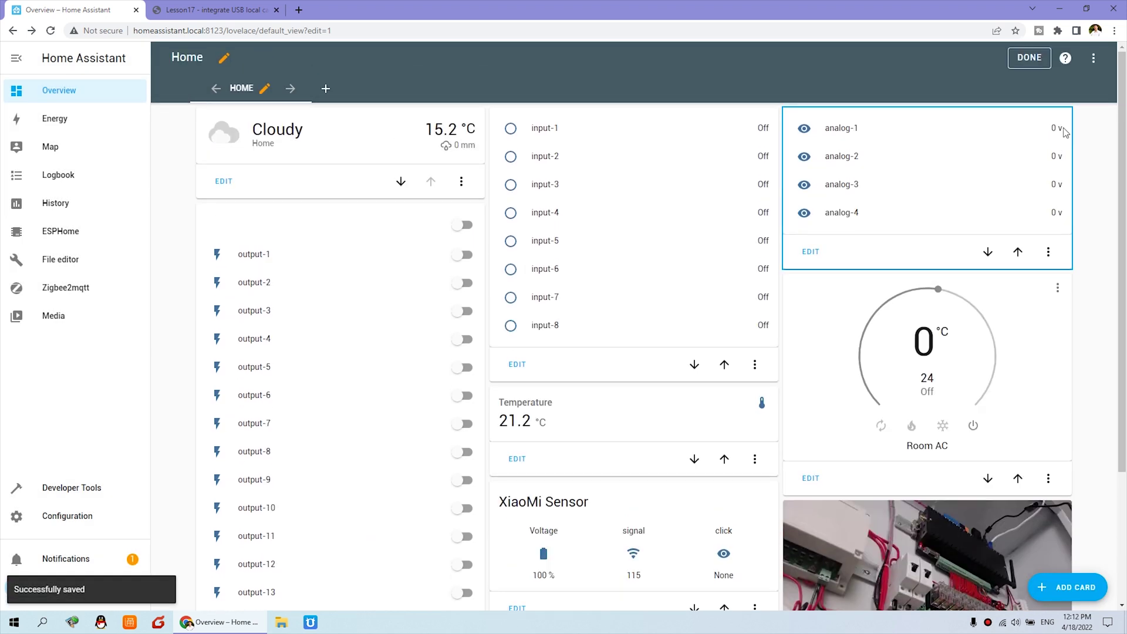
{"action": "left_click", "coordinate": [1029, 58]}
{"action": "scroll", "coordinate": [934, 569], "scroll_direction": "down", "scroll_amount": 1}
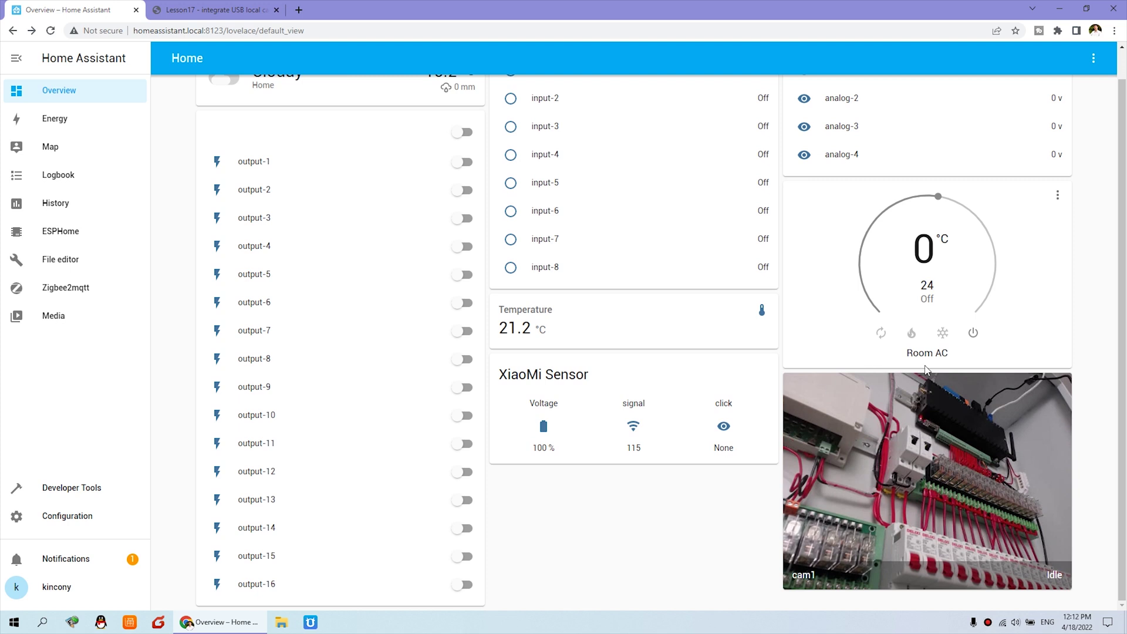